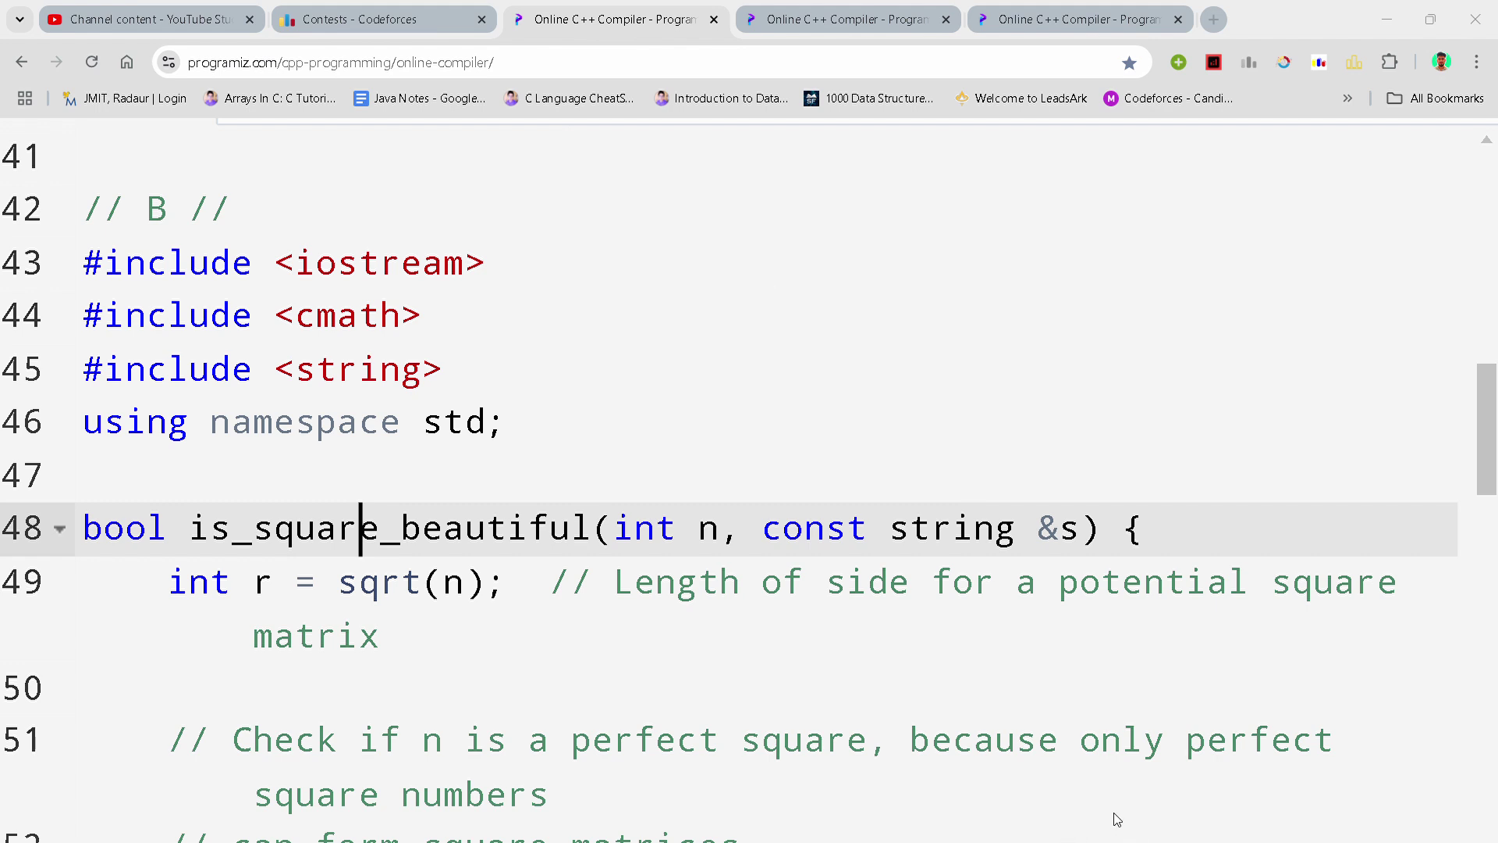
{"action": "left_click", "coordinate": [1084, 410]}
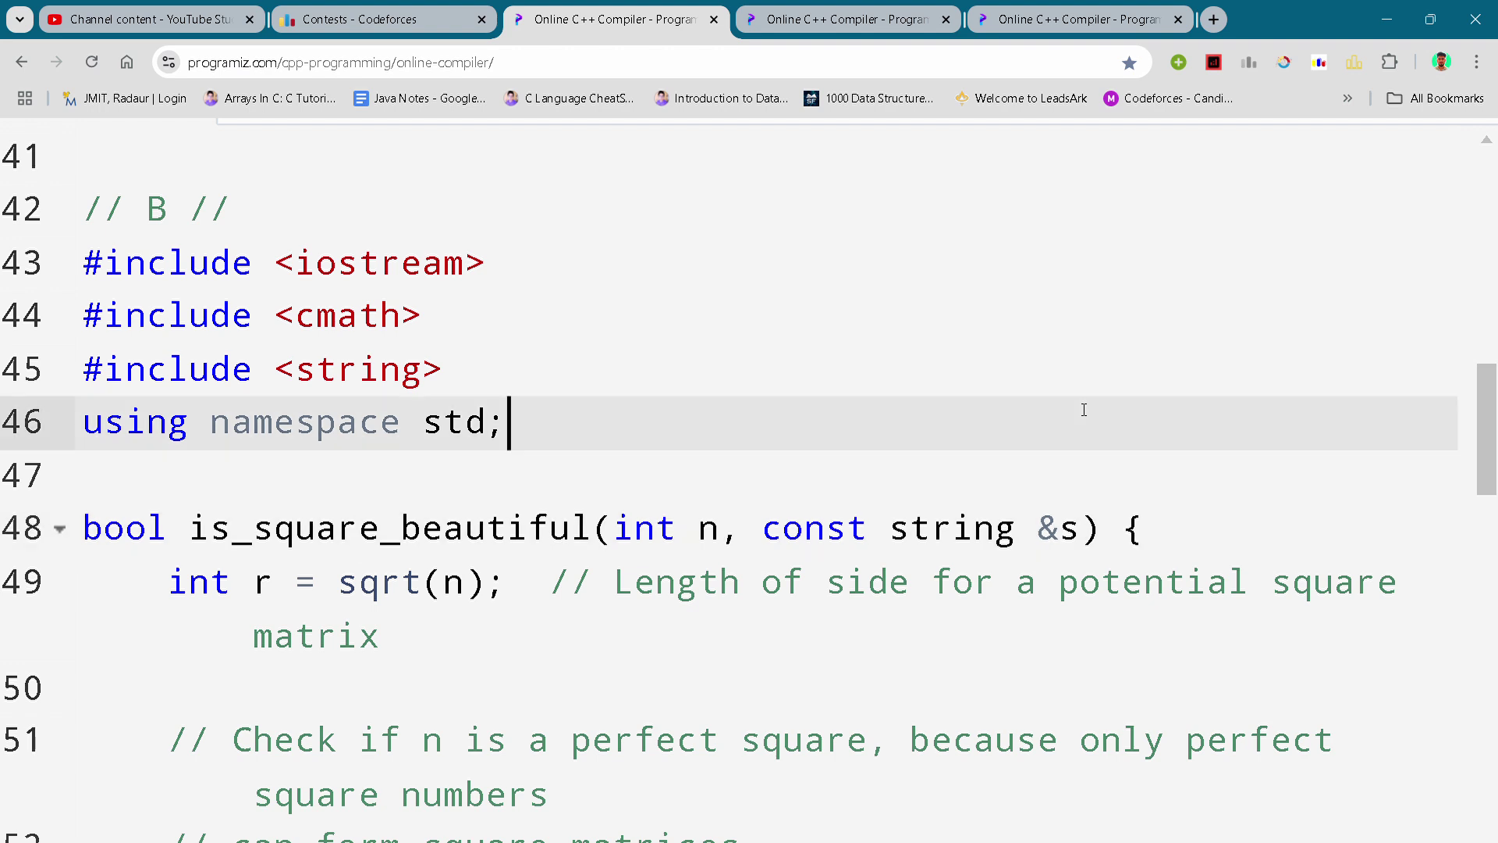
{"action": "left_click", "coordinate": [898, 477]}
{"action": "scroll", "coordinate": [897, 477], "scroll_direction": "down", "scroll_amount": 1}
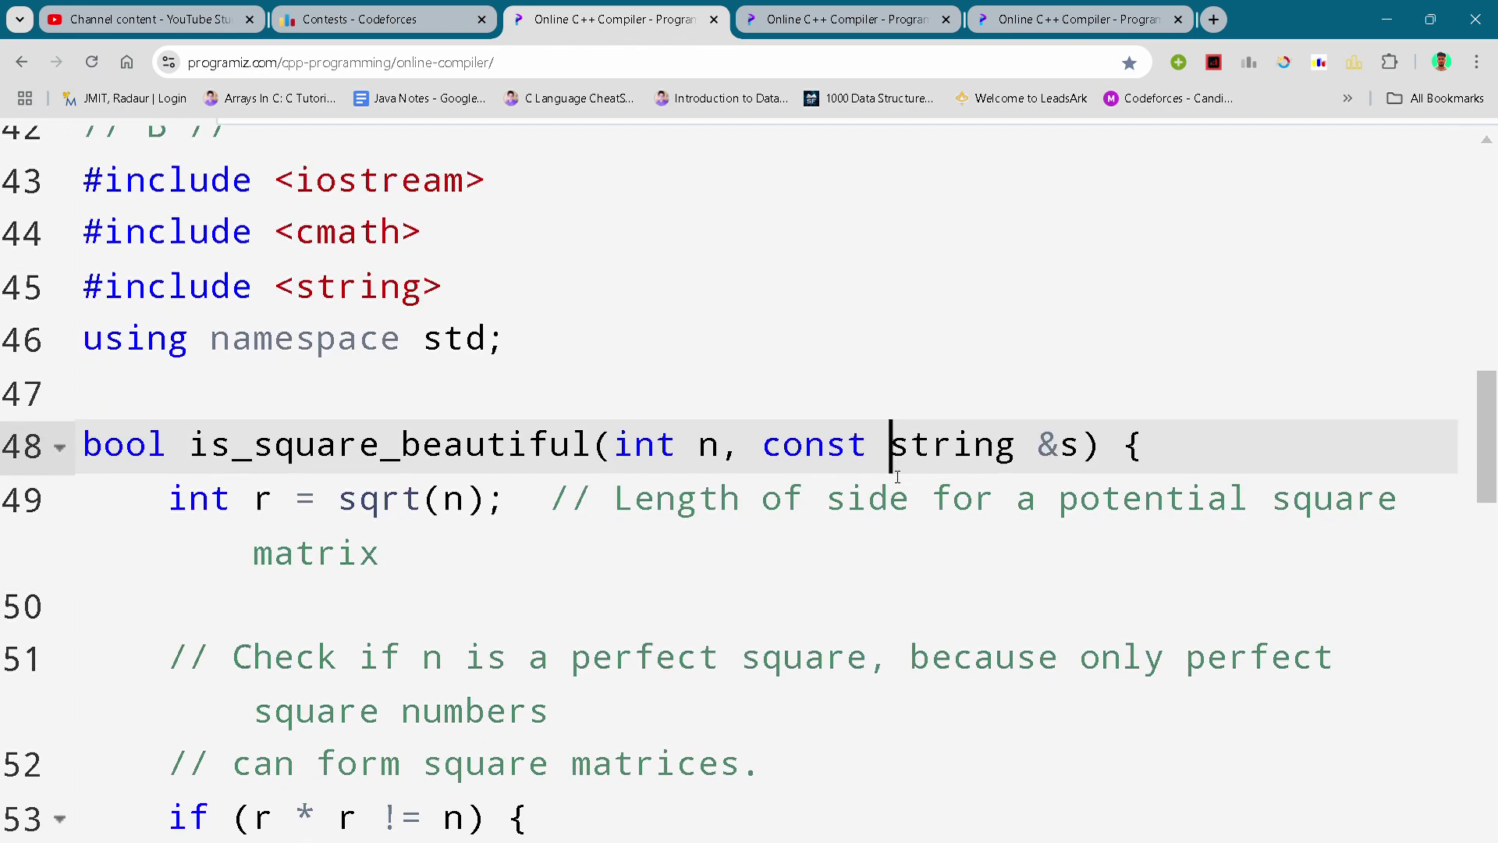
{"action": "scroll", "coordinate": [814, 478], "scroll_direction": "down", "scroll_amount": 1}
{"action": "left_click", "coordinate": [811, 487]}
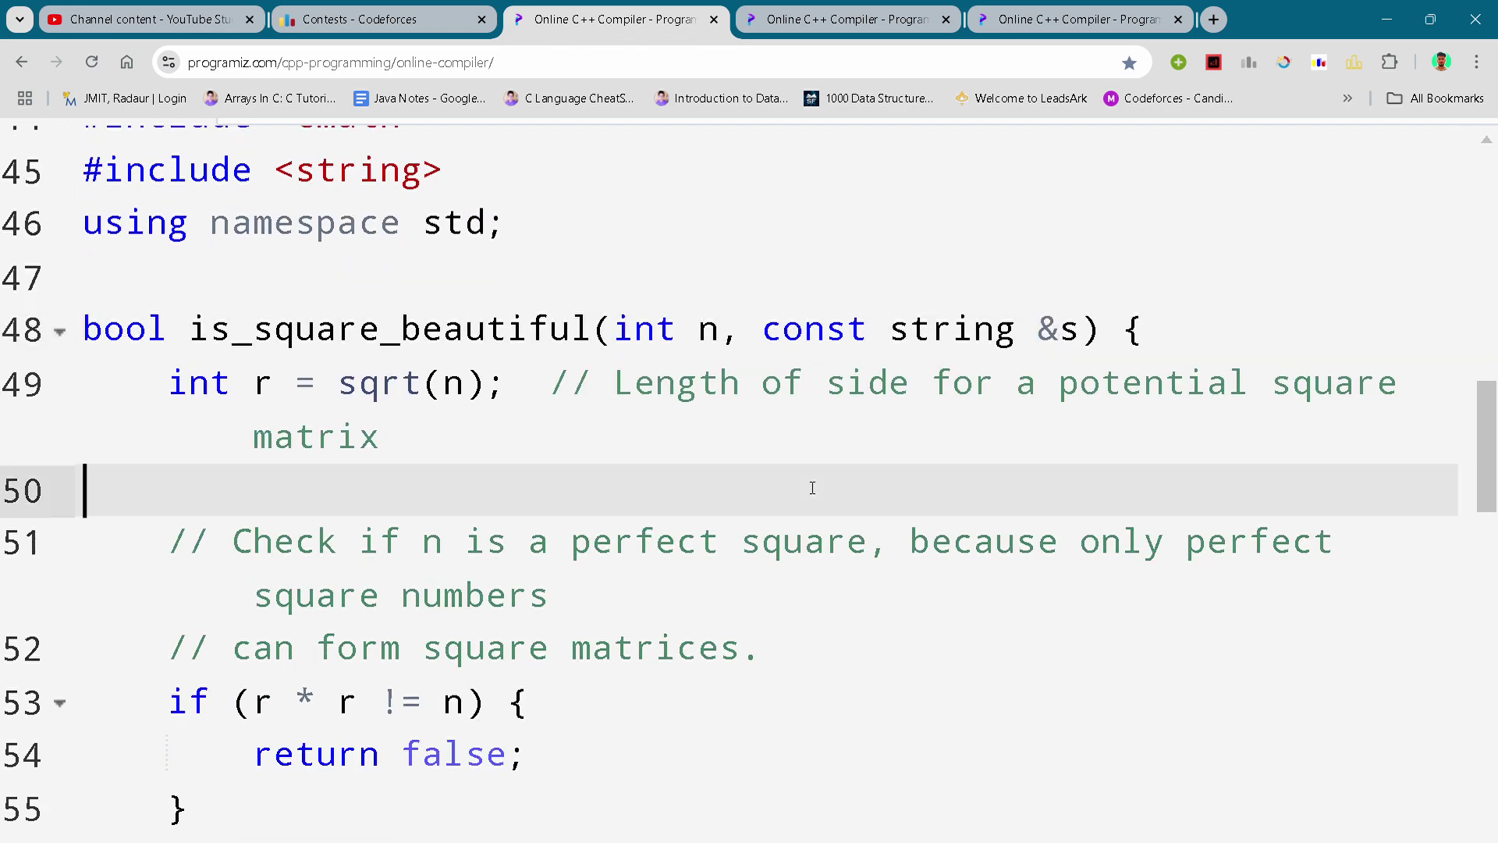
{"action": "scroll", "coordinate": [812, 487], "scroll_direction": "down", "scroll_amount": 1}
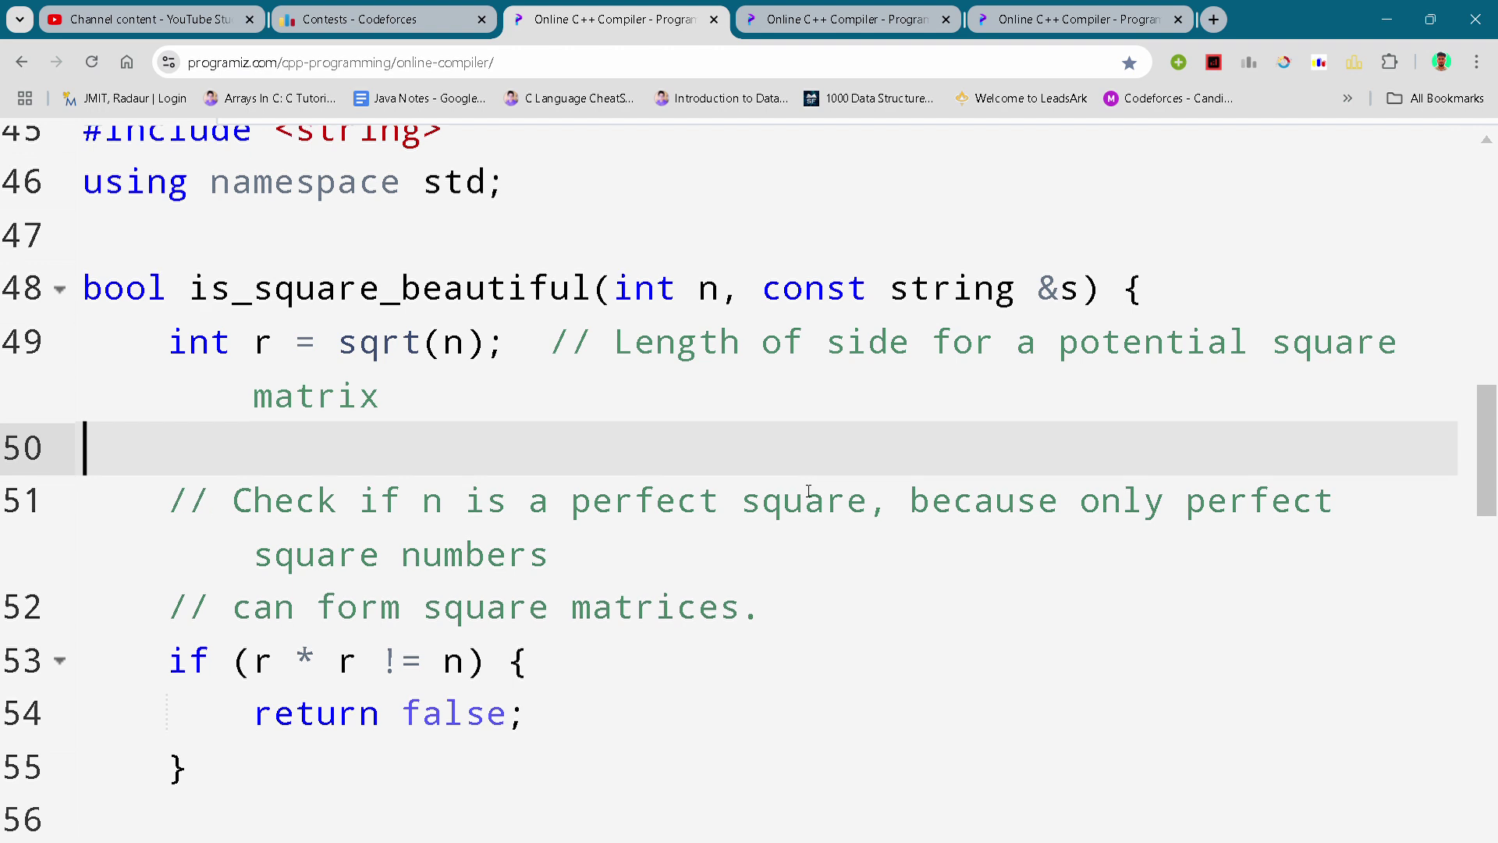
{"action": "left_click", "coordinate": [784, 511]}
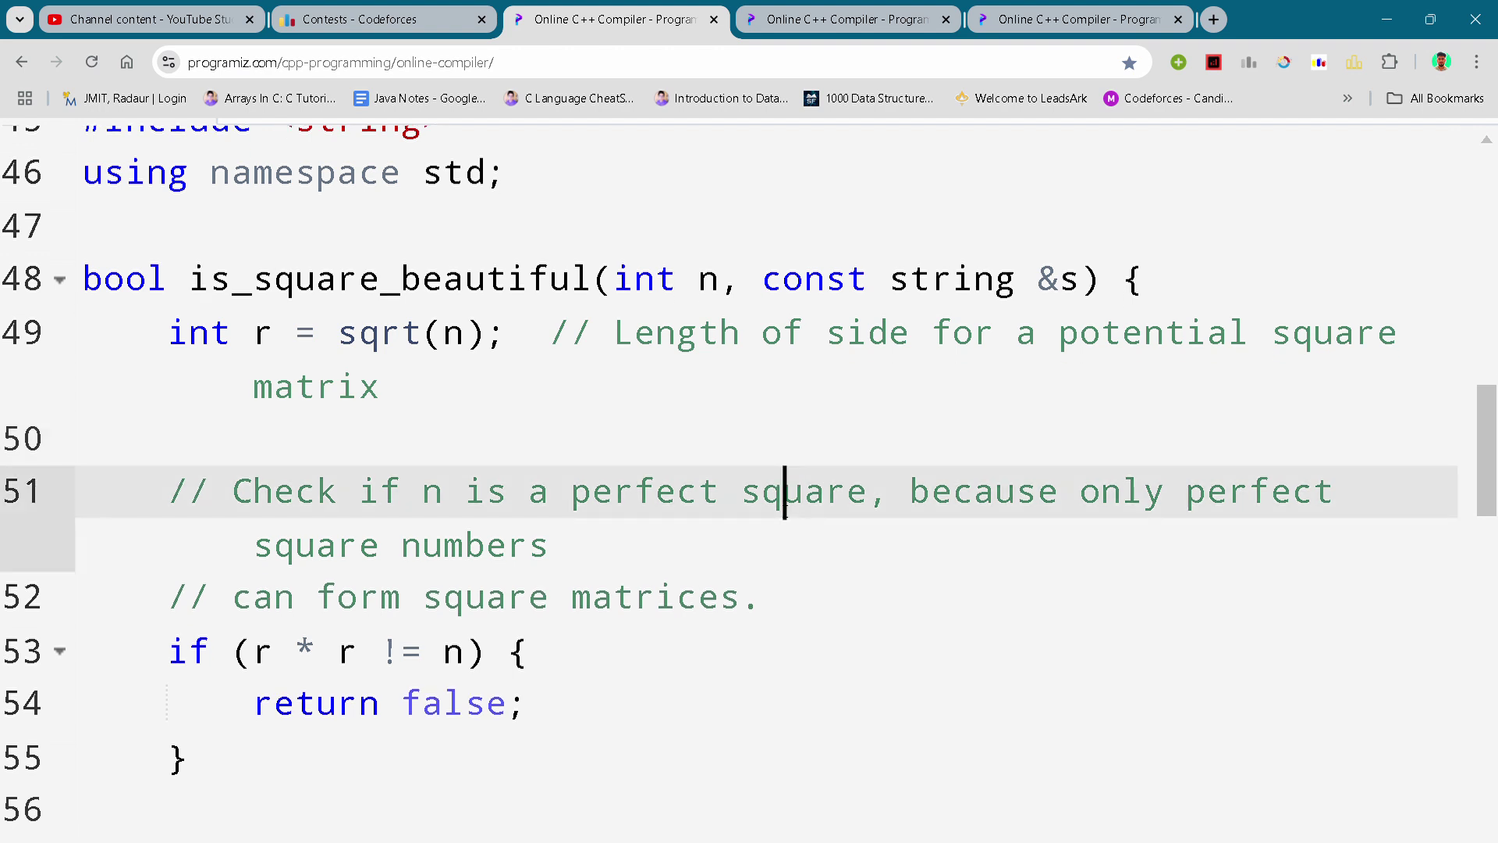
{"action": "scroll", "coordinate": [784, 510], "scroll_direction": "down", "scroll_amount": 1}
{"action": "scroll", "coordinate": [785, 511], "scroll_direction": "down", "scroll_amount": 1}
{"action": "left_click", "coordinate": [783, 509]}
{"action": "left_click", "coordinate": [741, 562]}
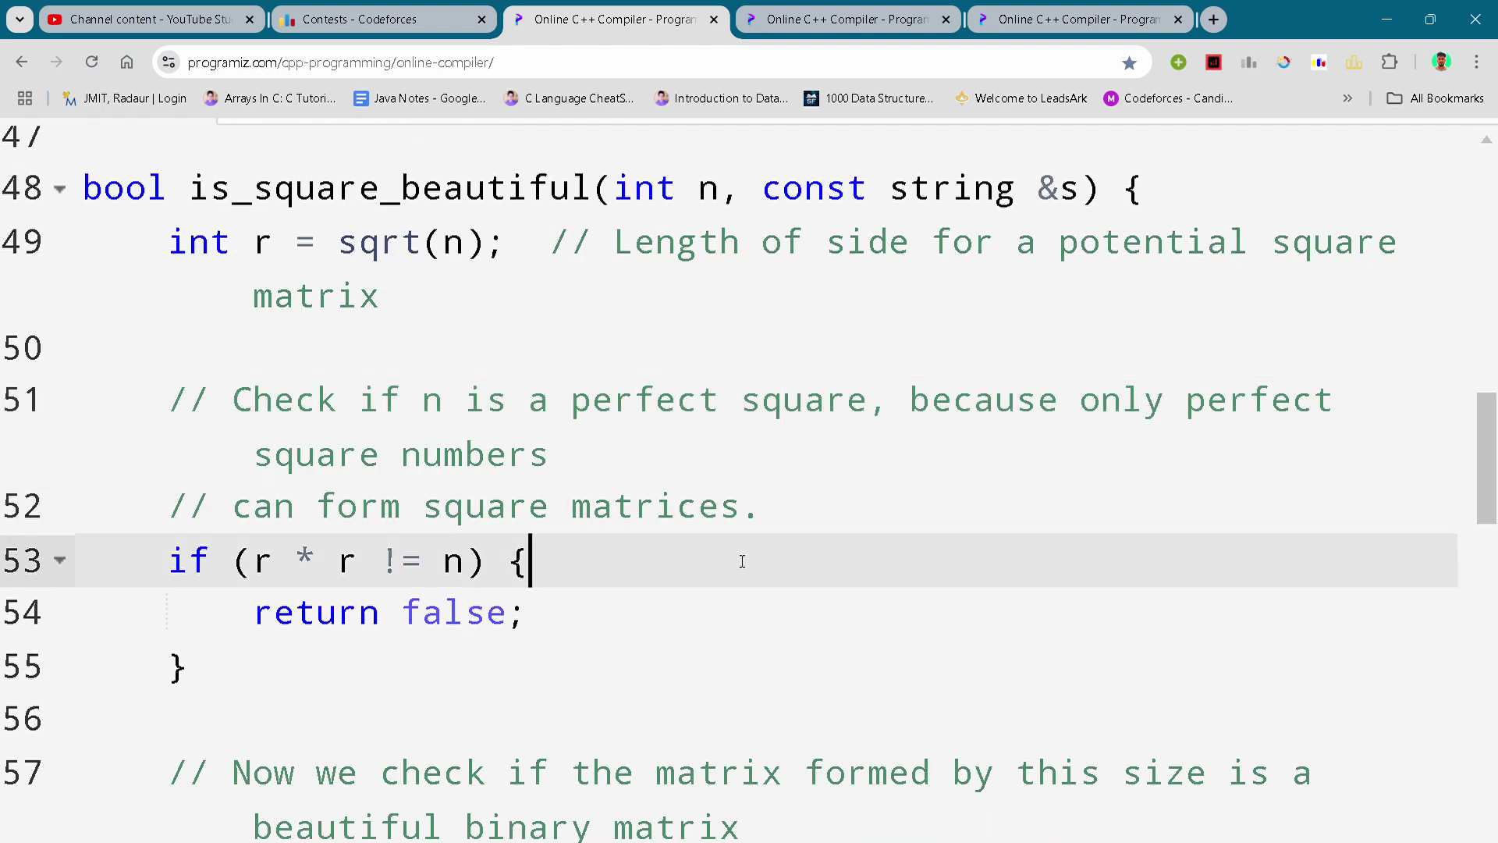
{"action": "scroll", "coordinate": [741, 562], "scroll_direction": "down", "scroll_amount": 1}
{"action": "left_click", "coordinate": [741, 562]}
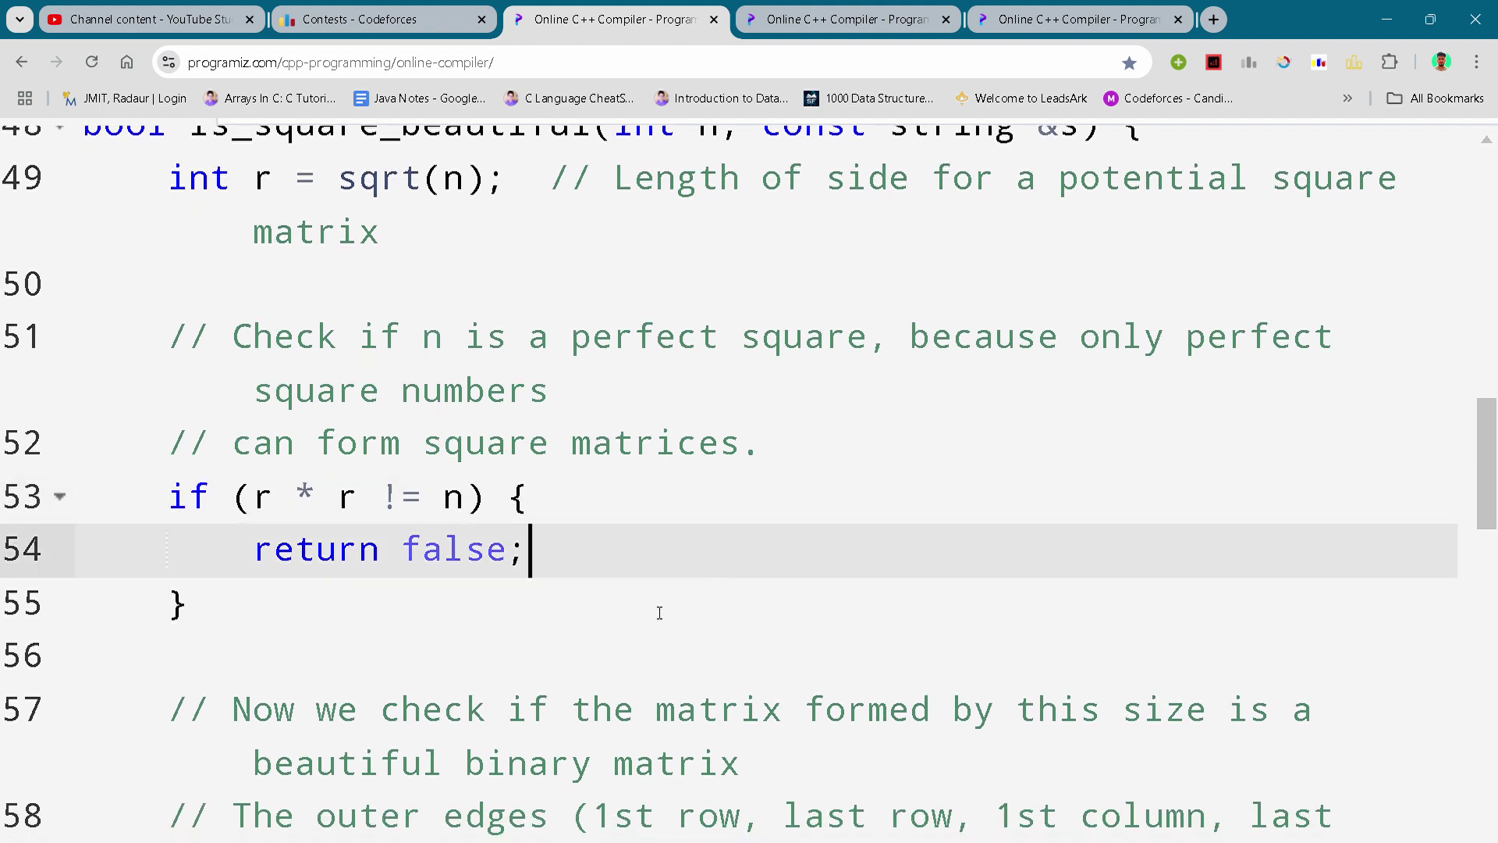
{"action": "left_click", "coordinate": [643, 622]}
{"action": "scroll", "coordinate": [642, 622], "scroll_direction": "down", "scroll_amount": 1}
{"action": "left_click", "coordinate": [643, 622]}
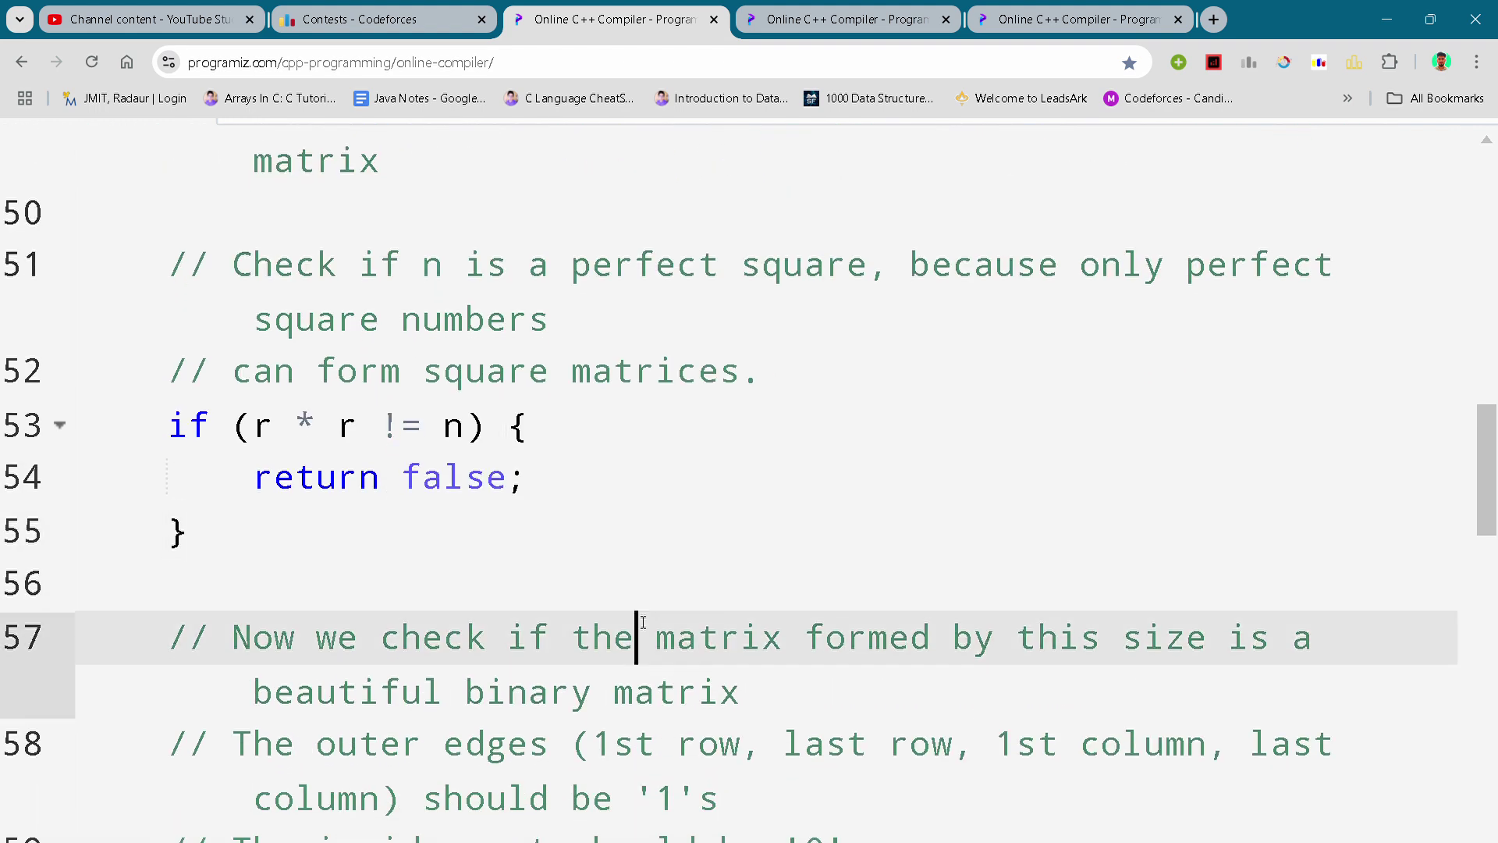
{"action": "left_click", "coordinate": [657, 605]}
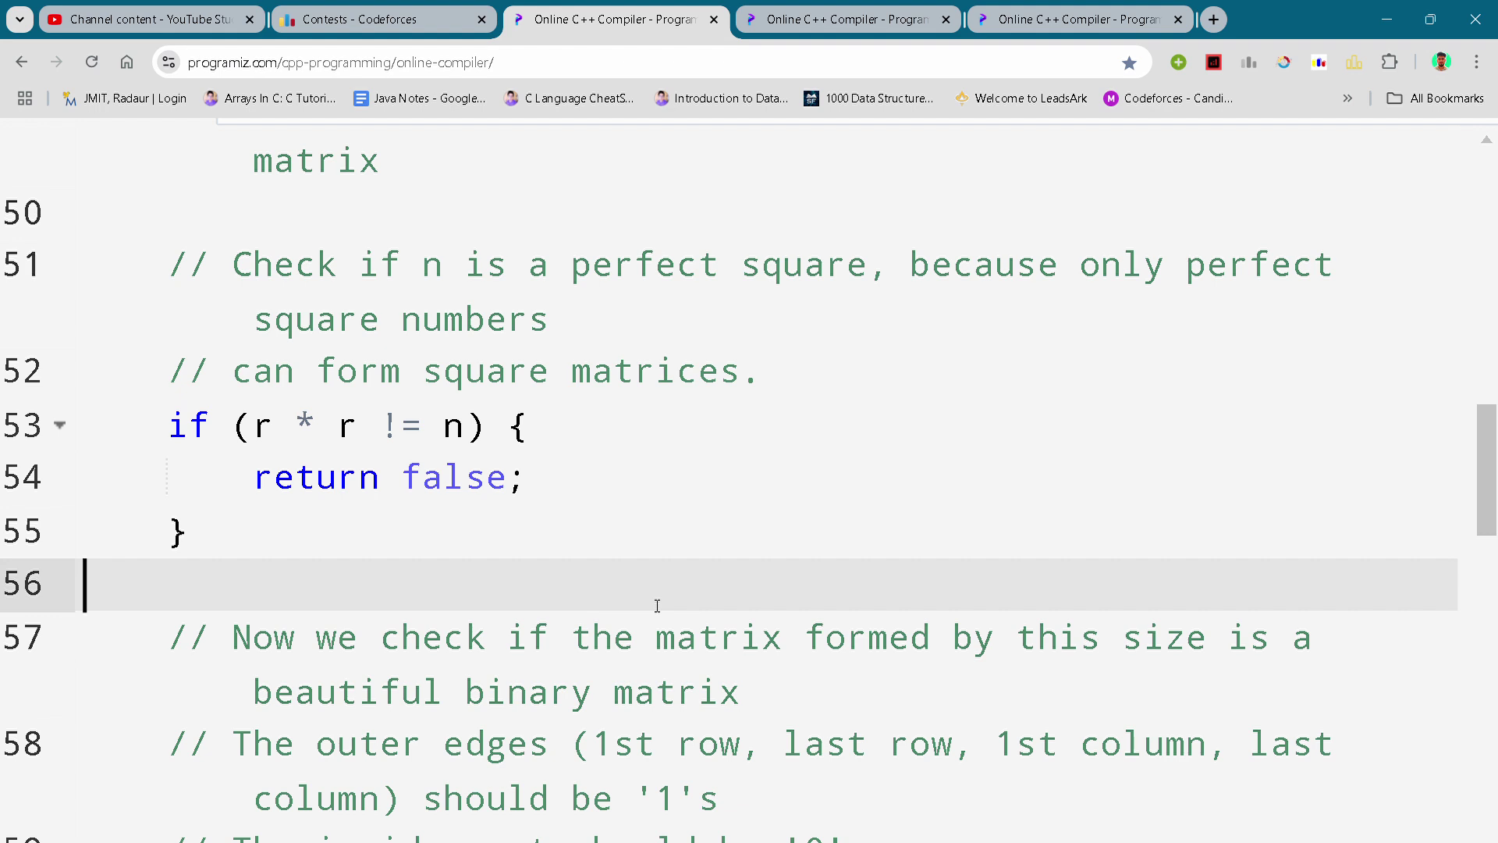
{"action": "scroll", "coordinate": [657, 606], "scroll_direction": "down", "scroll_amount": 1}
{"action": "left_click", "coordinate": [849, 628]}
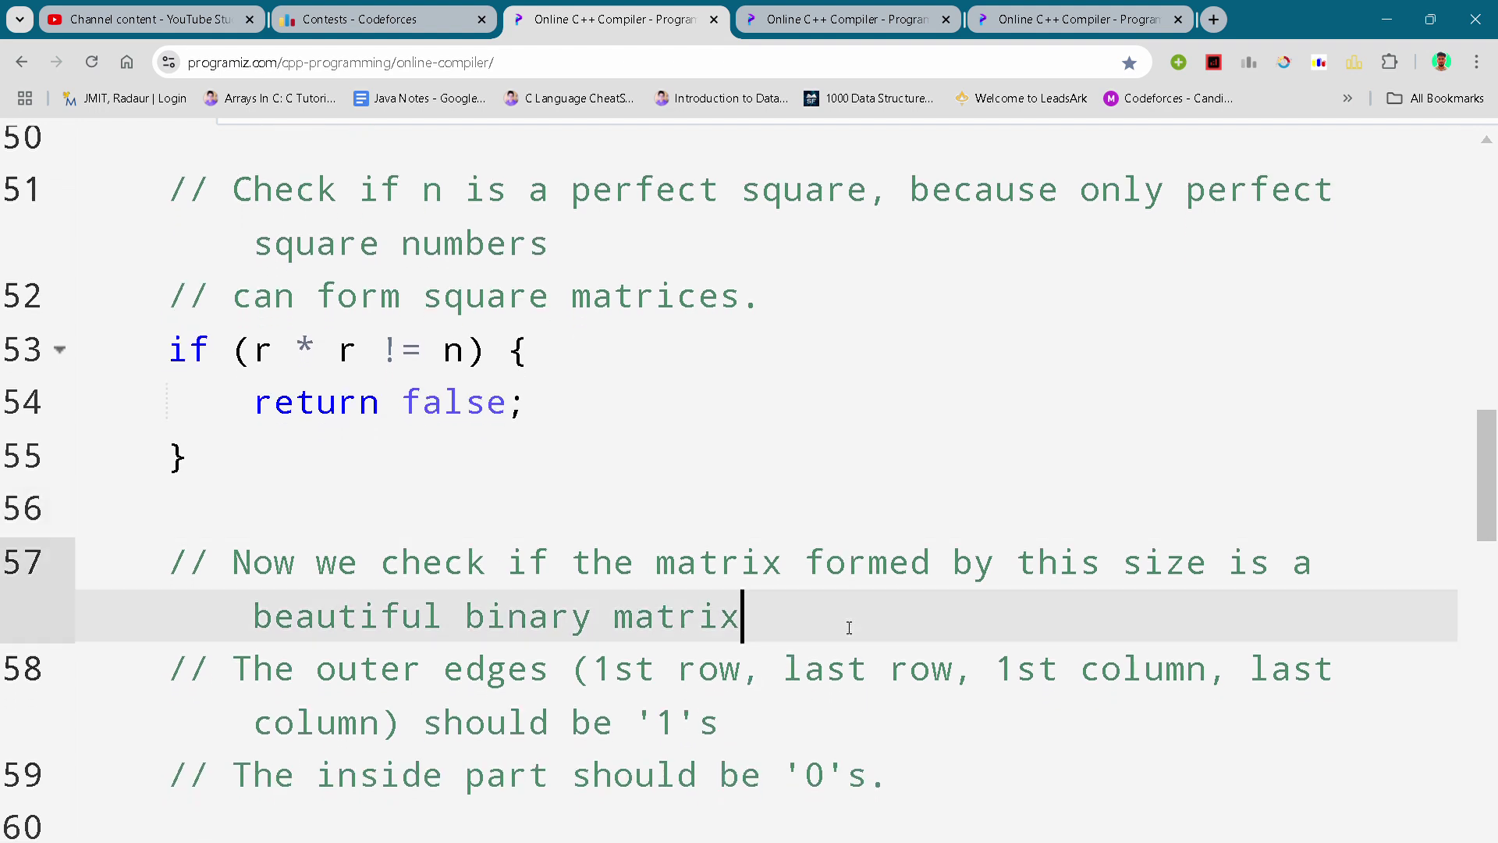
{"action": "scroll", "coordinate": [849, 628], "scroll_direction": "down", "scroll_amount": 1}
{"action": "scroll", "coordinate": [849, 628], "scroll_direction": "down", "scroll_amount": 1}
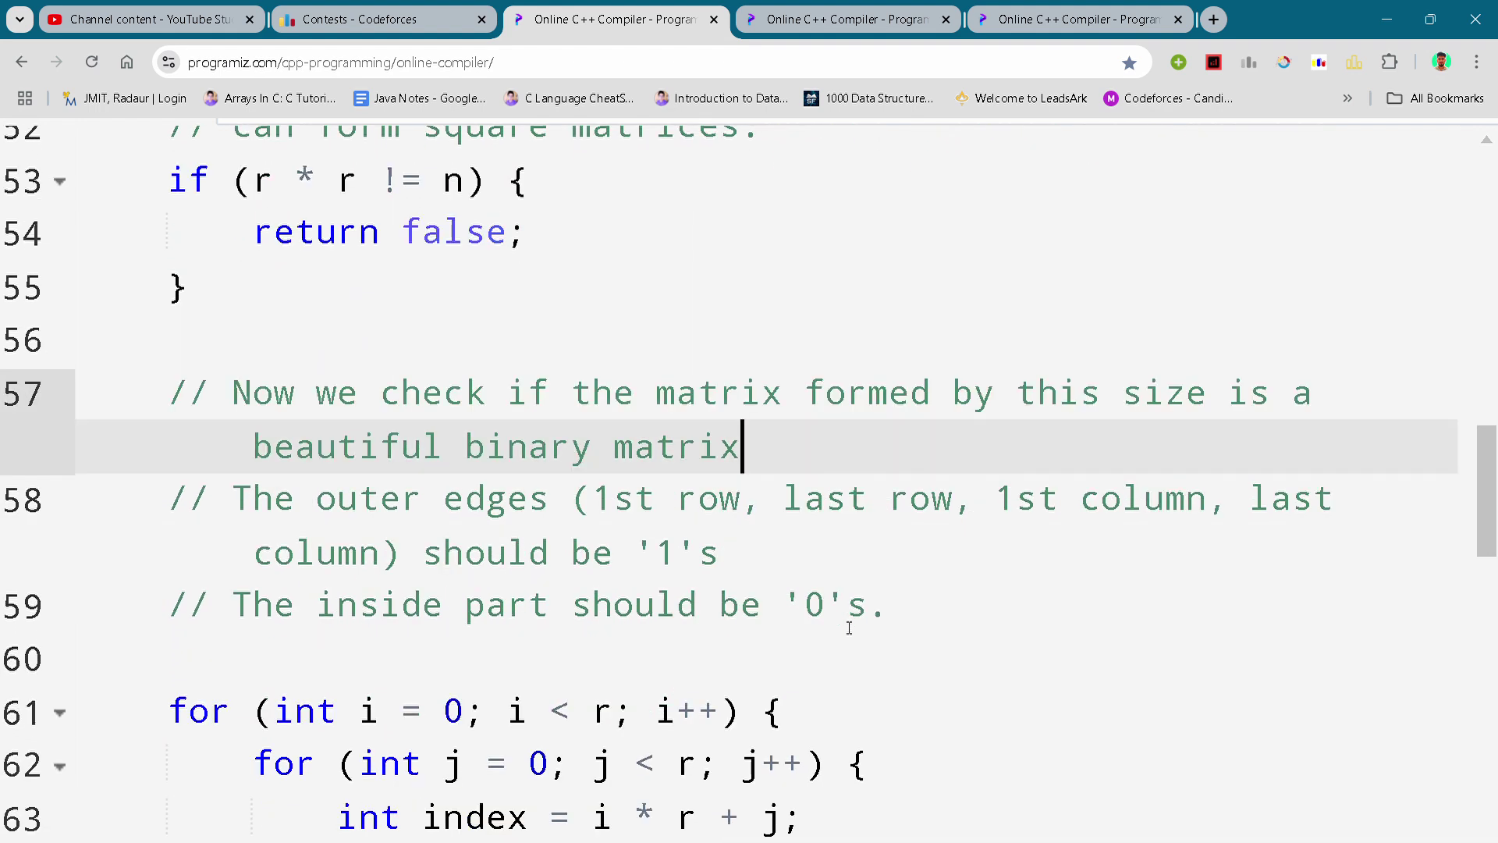
{"action": "left_click", "coordinate": [849, 627]}
{"action": "scroll", "coordinate": [848, 627], "scroll_direction": "down", "scroll_amount": 1}
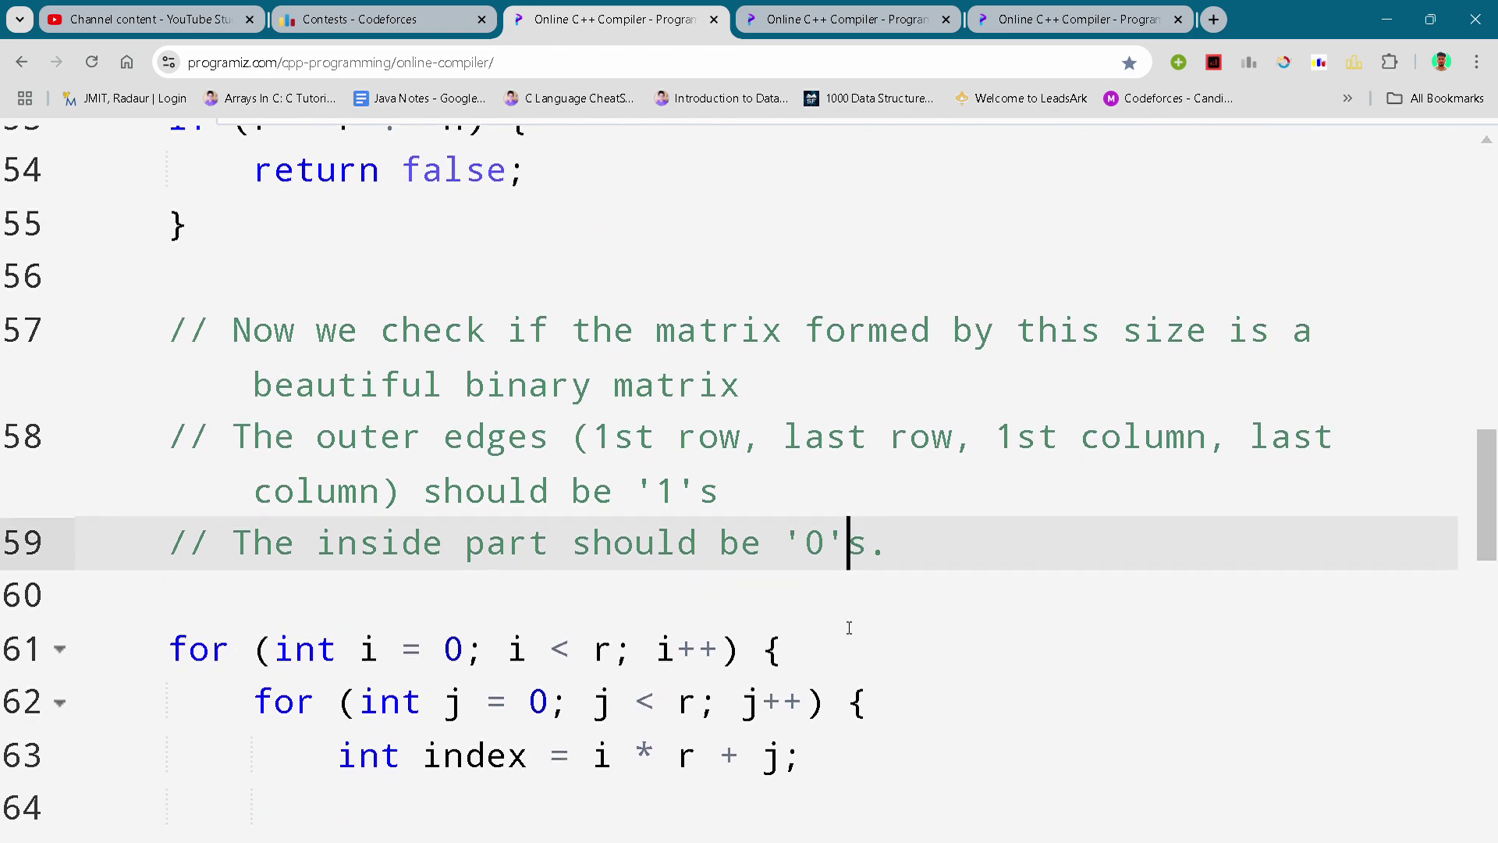
{"action": "scroll", "coordinate": [849, 628], "scroll_direction": "down", "scroll_amount": 1}
{"action": "left_click", "coordinate": [849, 627]}
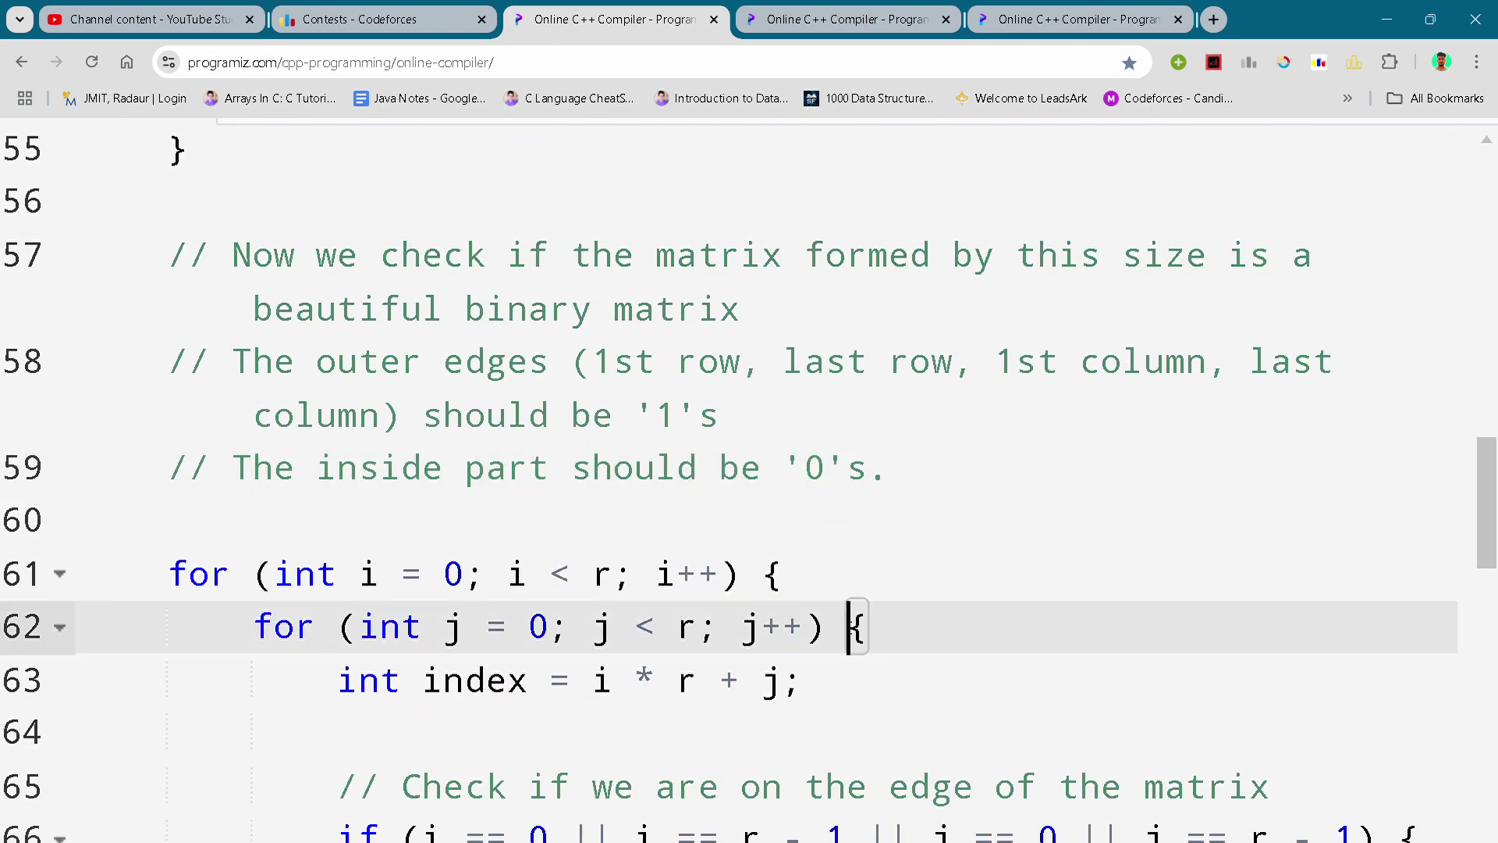
{"action": "scroll", "coordinate": [848, 627], "scroll_direction": "down", "scroll_amount": 2}
{"action": "left_click", "coordinate": [849, 628]}
{"action": "scroll", "coordinate": [849, 628], "scroll_direction": "down", "scroll_amount": 1}
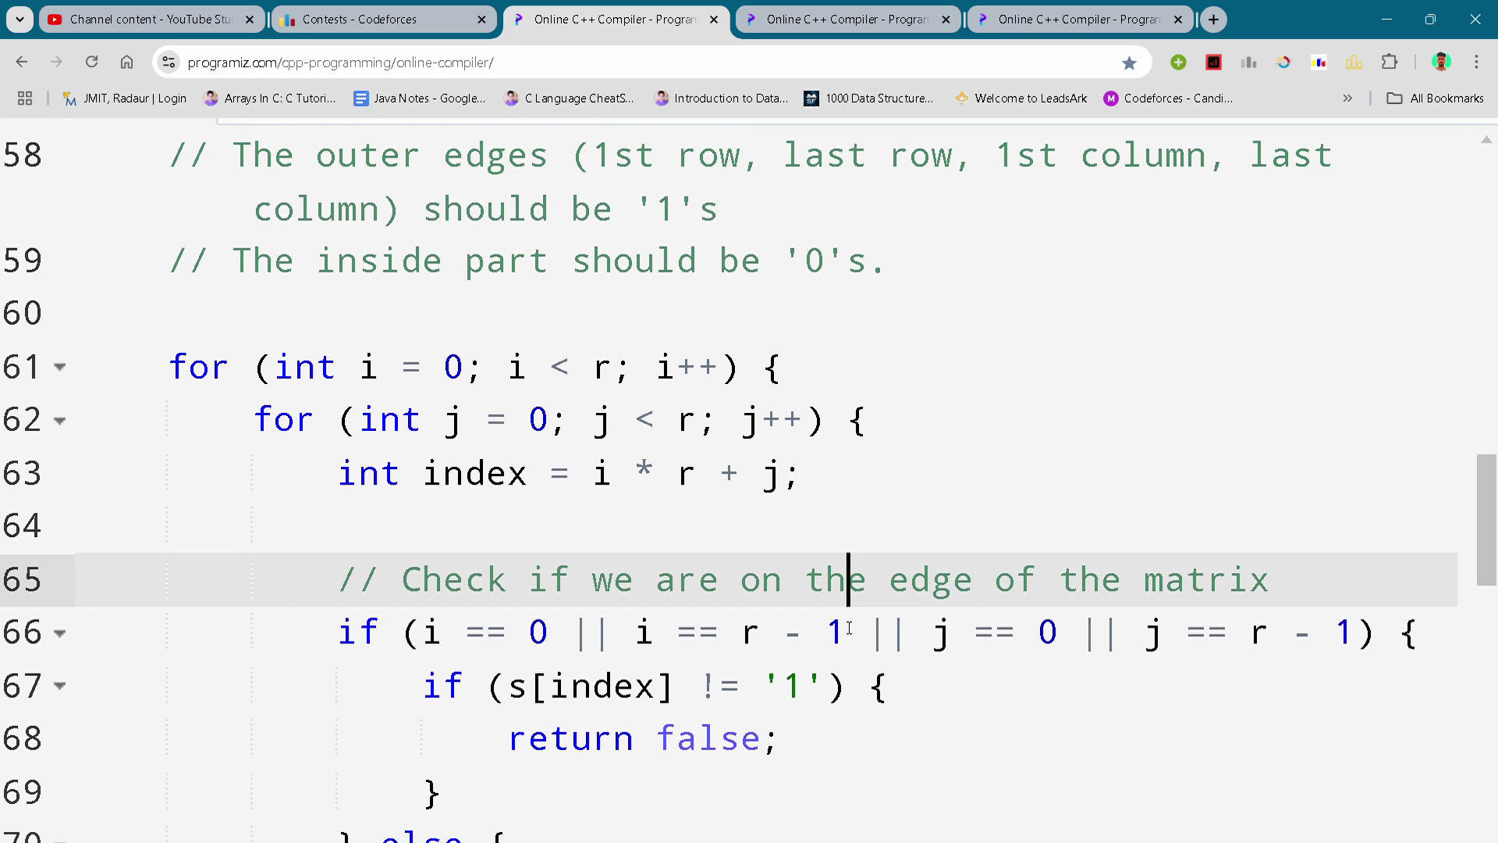
{"action": "scroll", "coordinate": [848, 628], "scroll_direction": "down", "scroll_amount": 1}
{"action": "scroll", "coordinate": [849, 628], "scroll_direction": "down", "scroll_amount": 2}
{"action": "scroll", "coordinate": [849, 627], "scroll_direction": "down", "scroll_amount": 1}
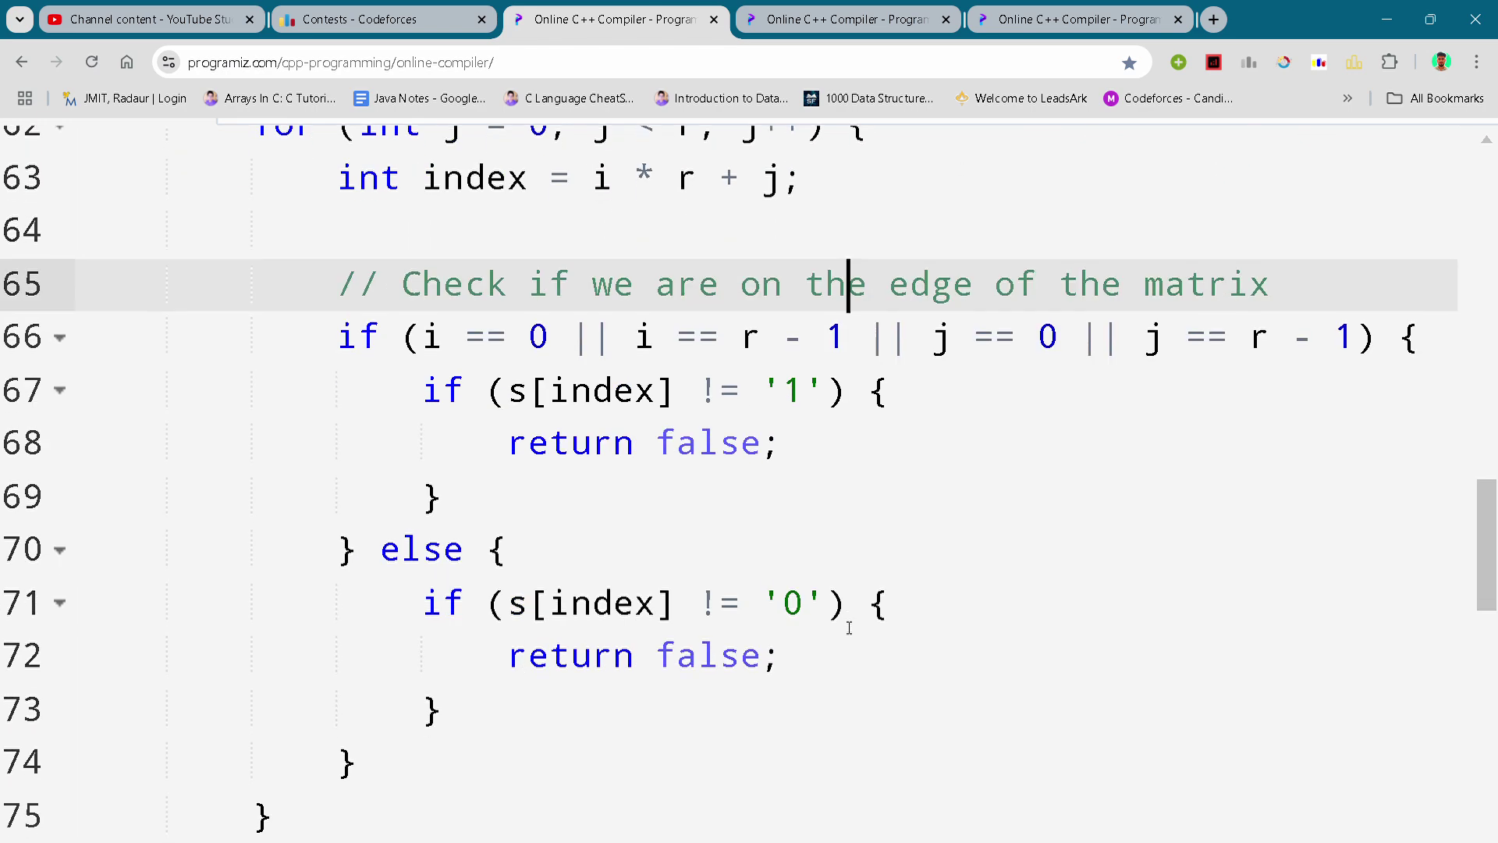
{"action": "scroll", "coordinate": [885, 500], "scroll_direction": "down", "scroll_amount": 2}
{"action": "left_click", "coordinate": [885, 500]}
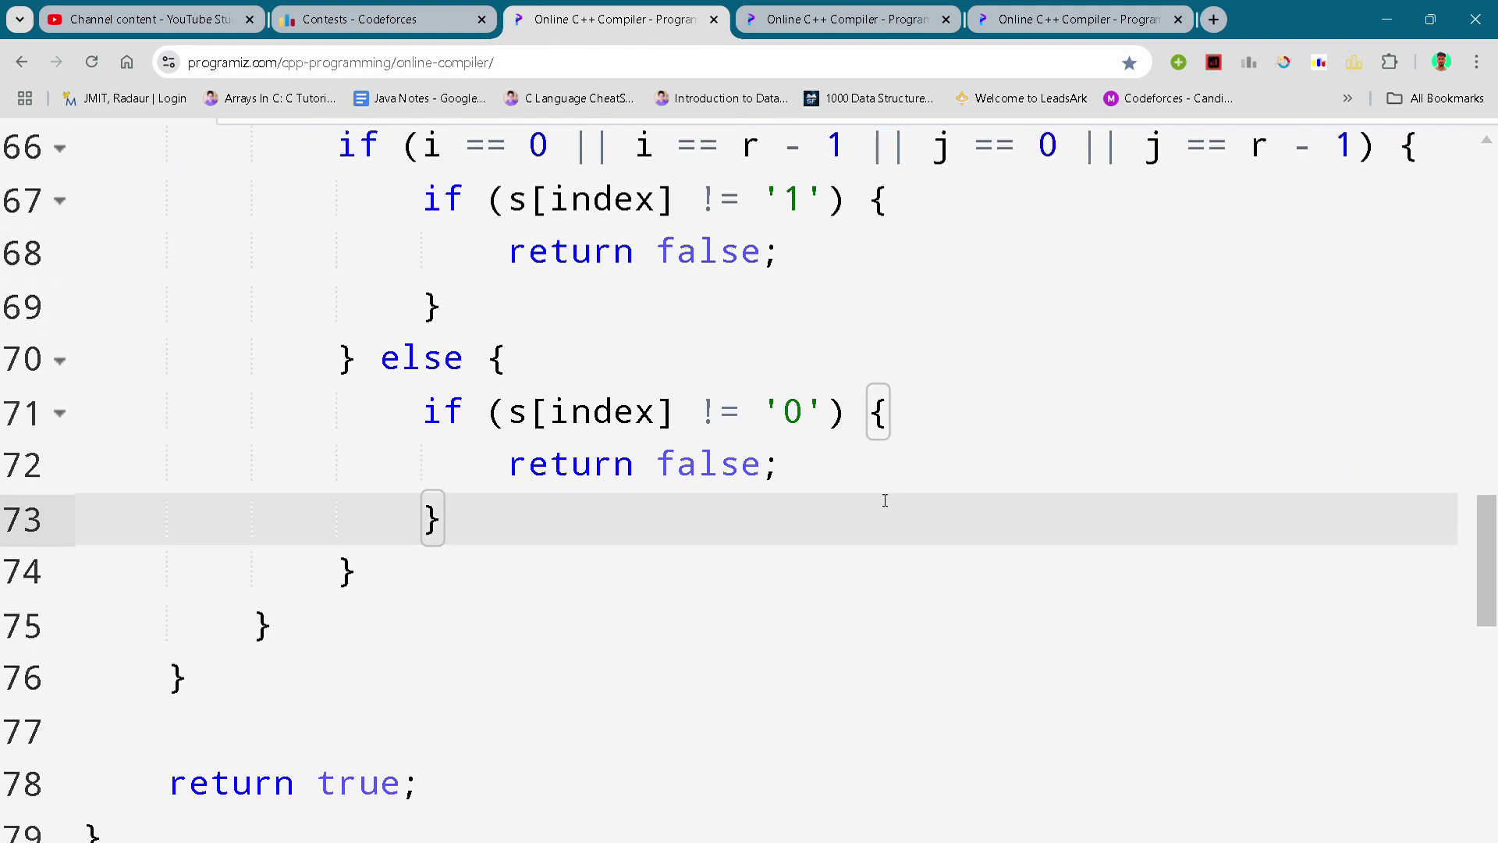
{"action": "scroll", "coordinate": [885, 500], "scroll_direction": "down", "scroll_amount": 2}
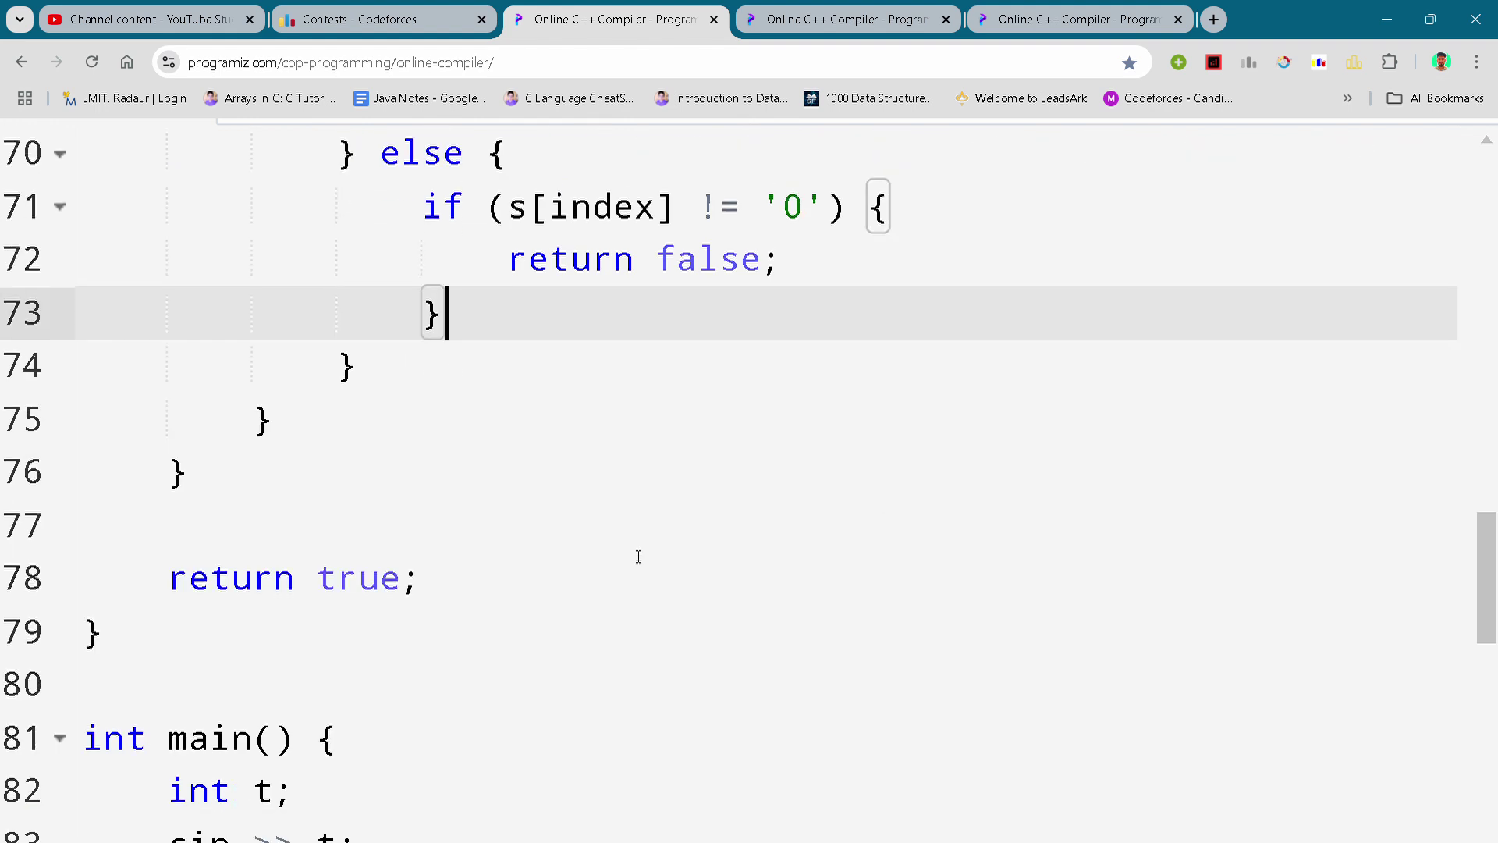
{"action": "scroll", "coordinate": [637, 556], "scroll_direction": "down", "scroll_amount": 1}
{"action": "left_click", "coordinate": [637, 556]}
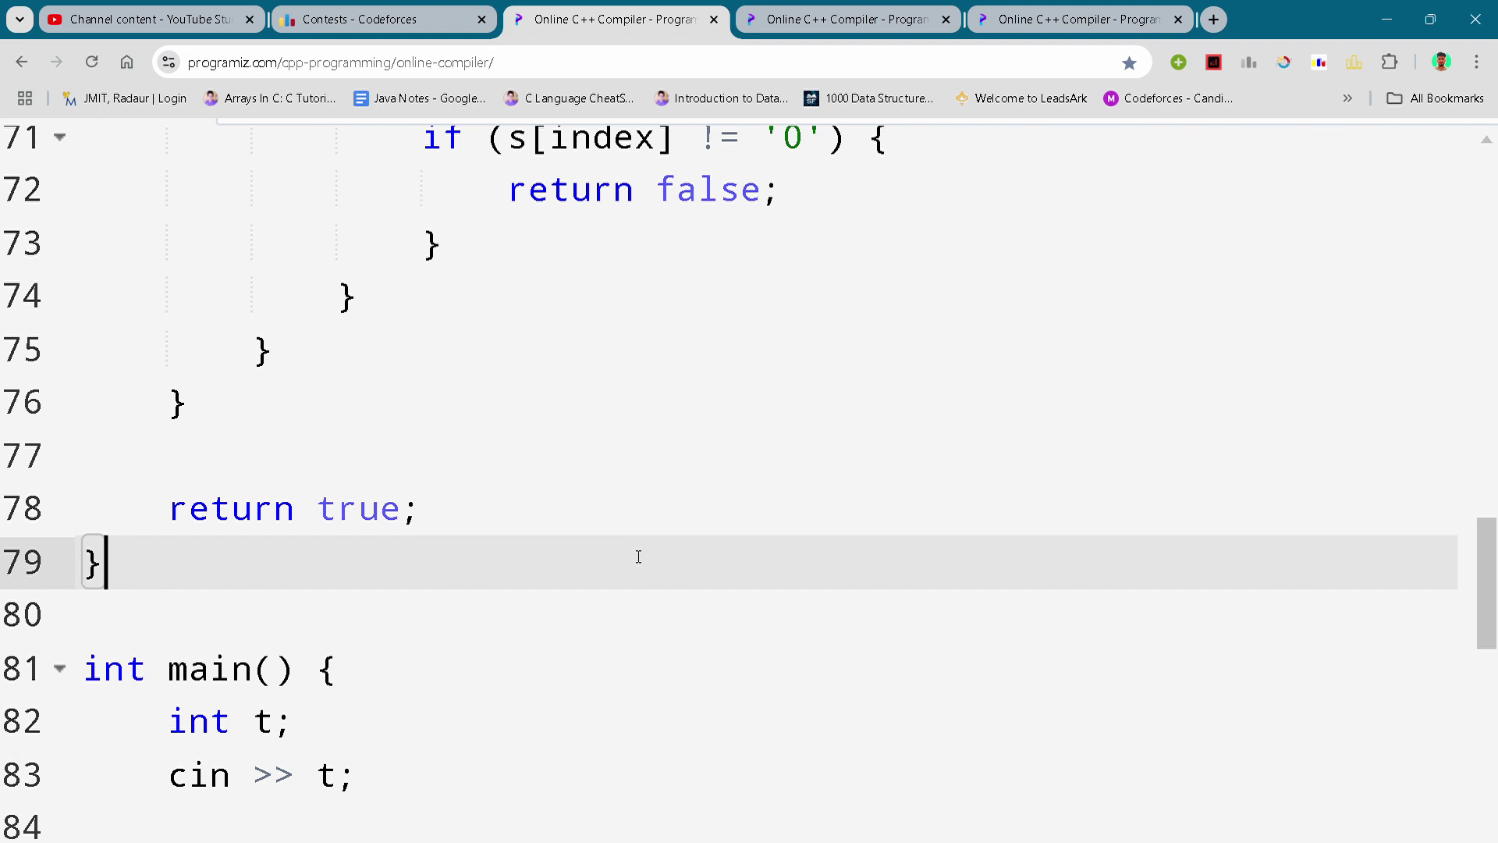
{"action": "key", "text": "Down"}
{"action": "scroll", "coordinate": [639, 555], "scroll_direction": "down", "scroll_amount": 2}
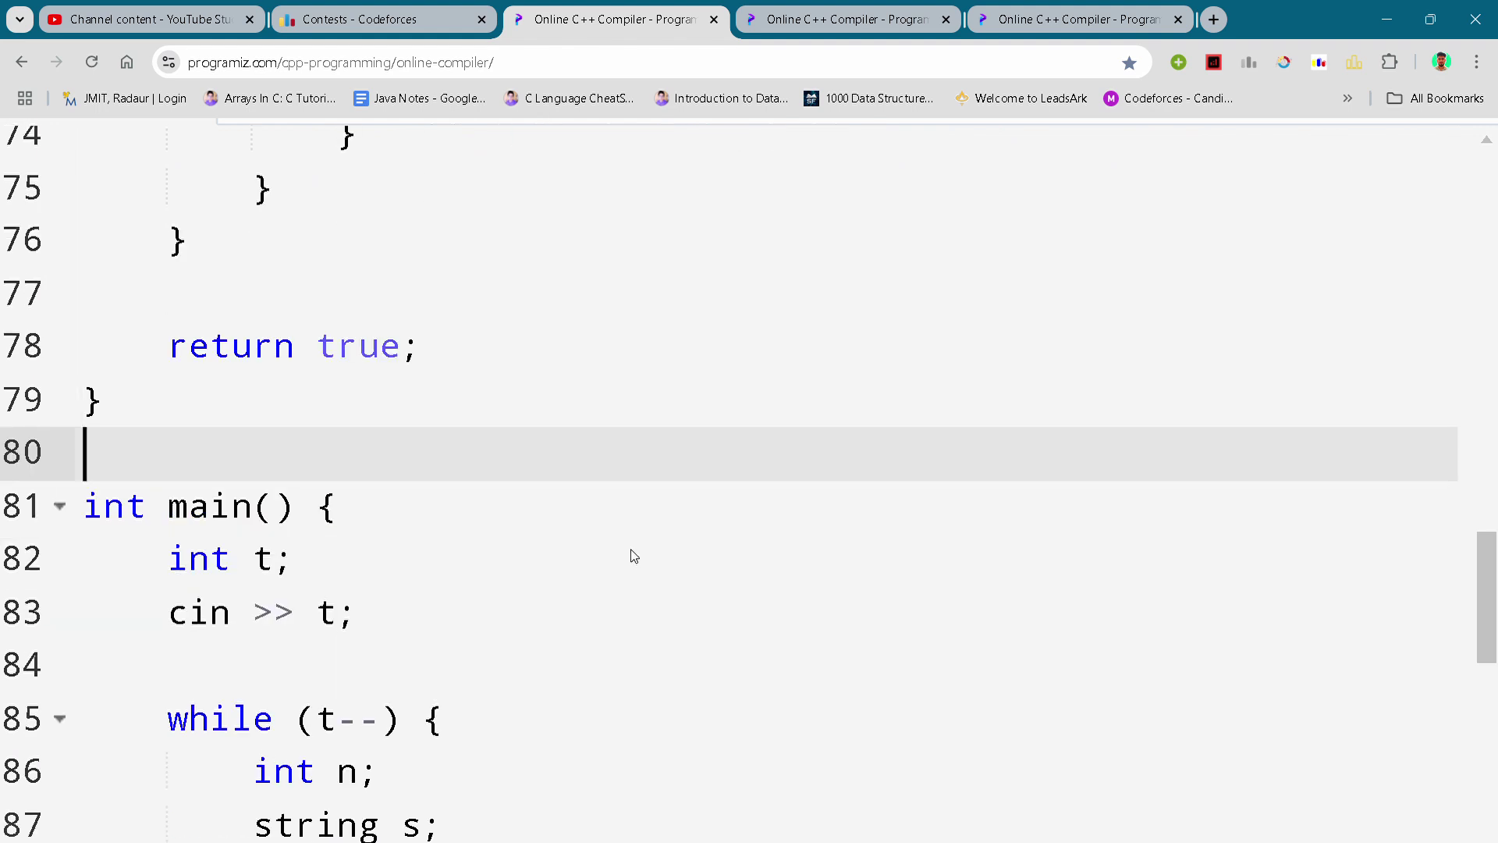
{"action": "scroll", "coordinate": [631, 556], "scroll_direction": "down", "scroll_amount": 2}
{"action": "key", "text": "Down"}
{"action": "key", "text": "Down"}
{"action": "key", "text": "Down"}
{"action": "scroll", "coordinate": [638, 556], "scroll_direction": "down", "scroll_amount": 3}
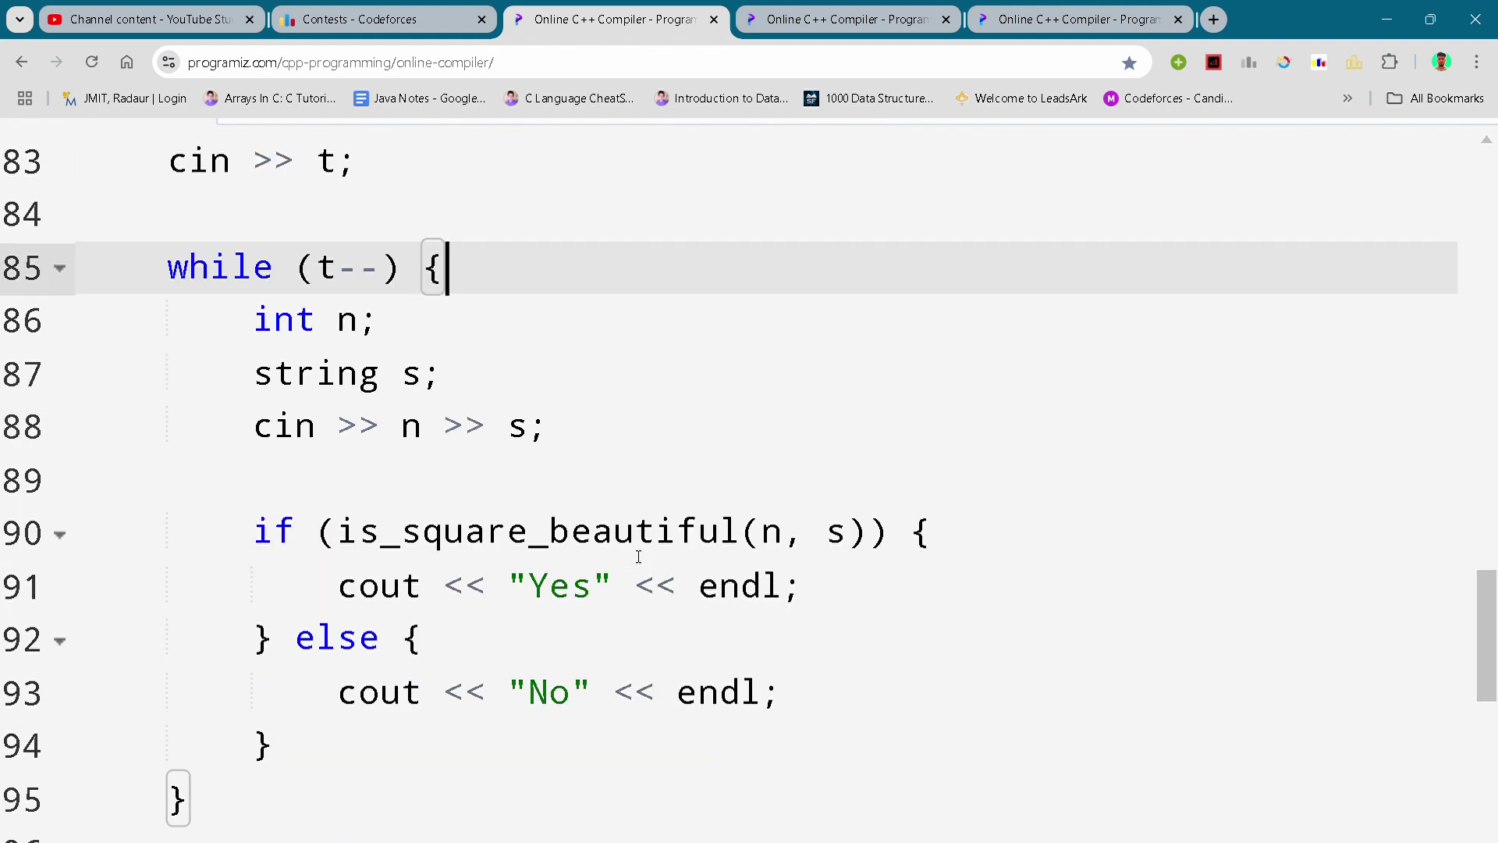
{"action": "scroll", "coordinate": [639, 556], "scroll_direction": "down", "scroll_amount": 3}
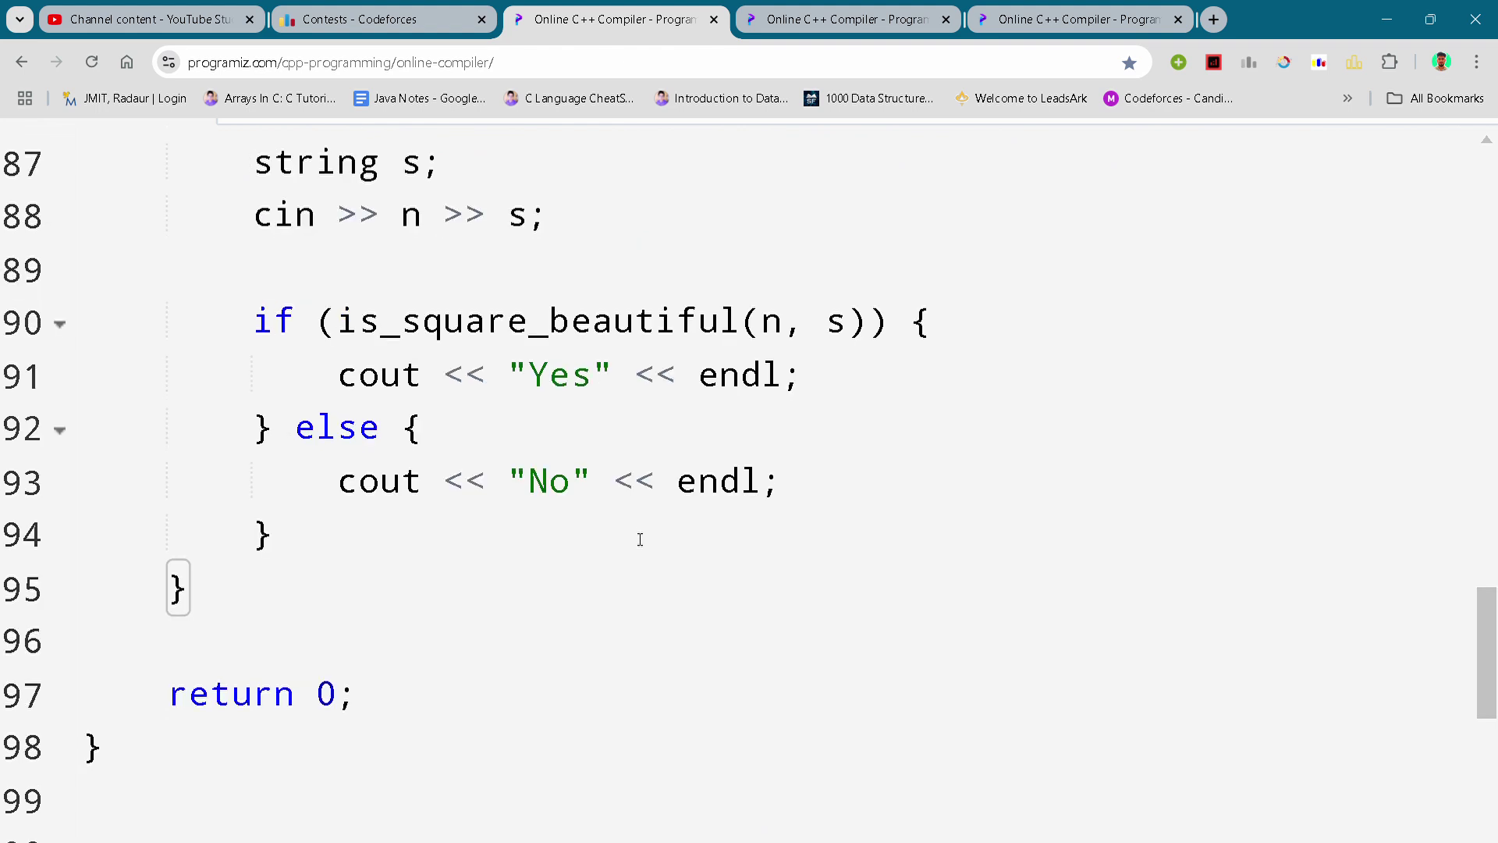
{"action": "scroll", "coordinate": [639, 538], "scroll_direction": "up", "scroll_amount": 1}
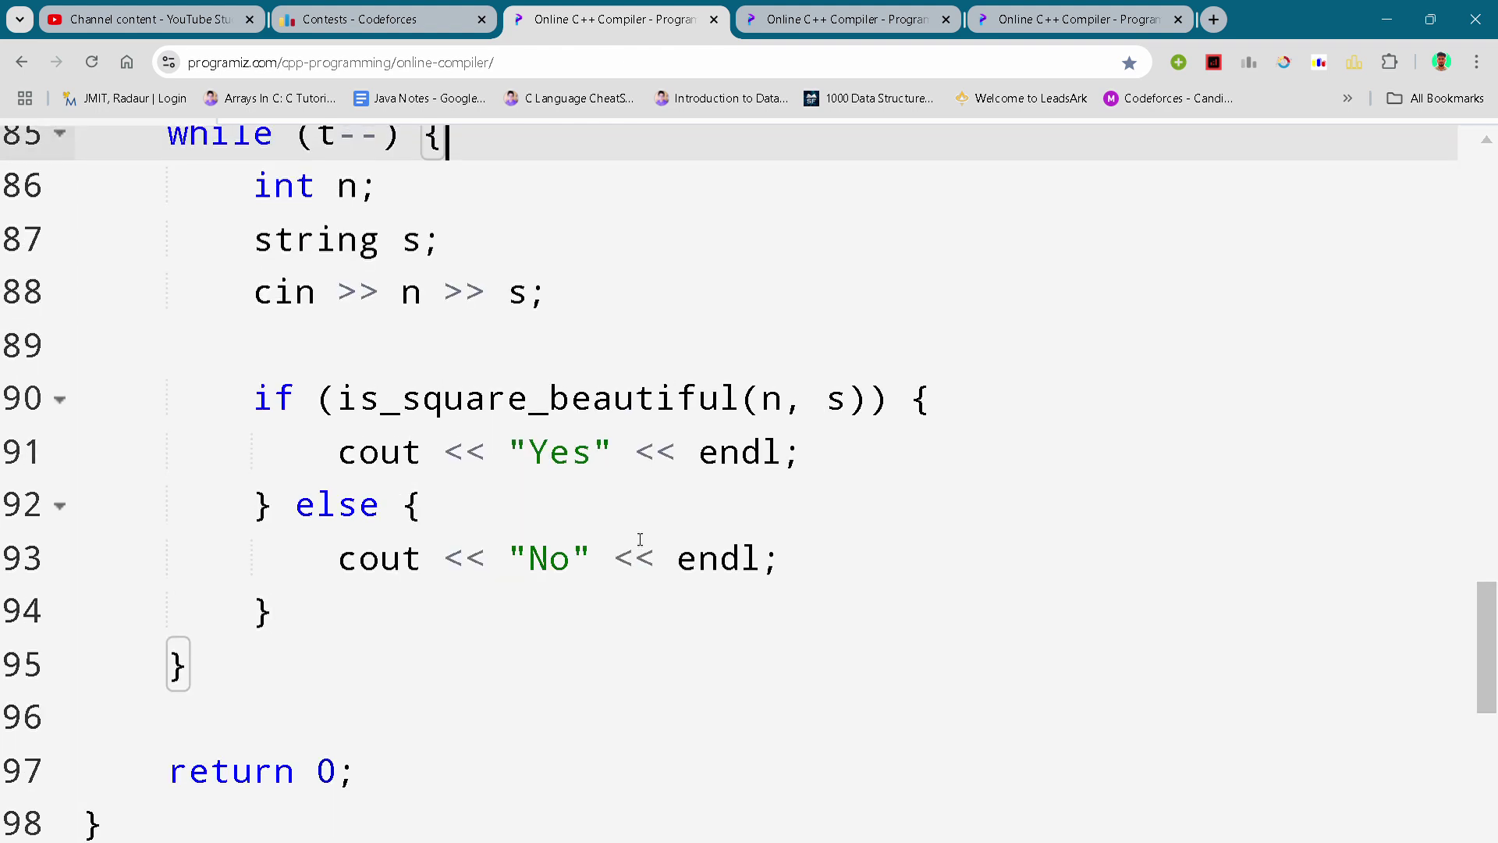